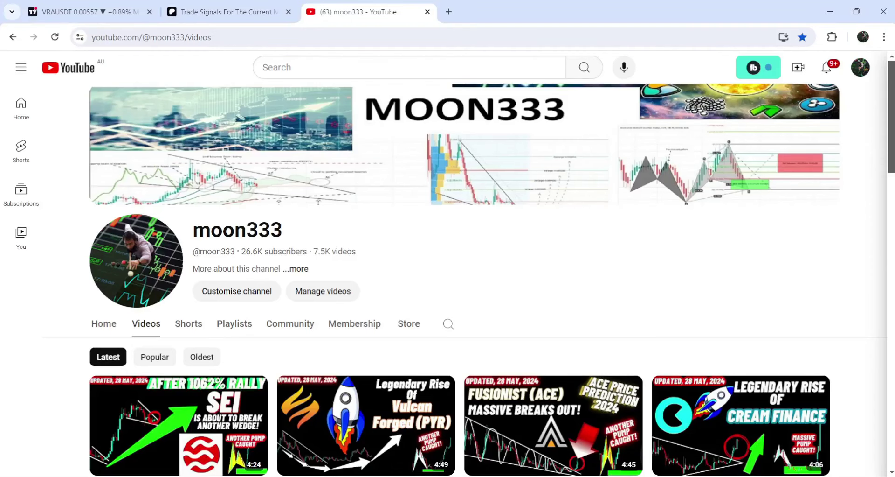
- Scroll the channel's Videos list down to the Verasity VRA upload
{"action": "scroll", "coordinate": [467, 280], "scroll_direction": "down", "scroll_amount": 8}
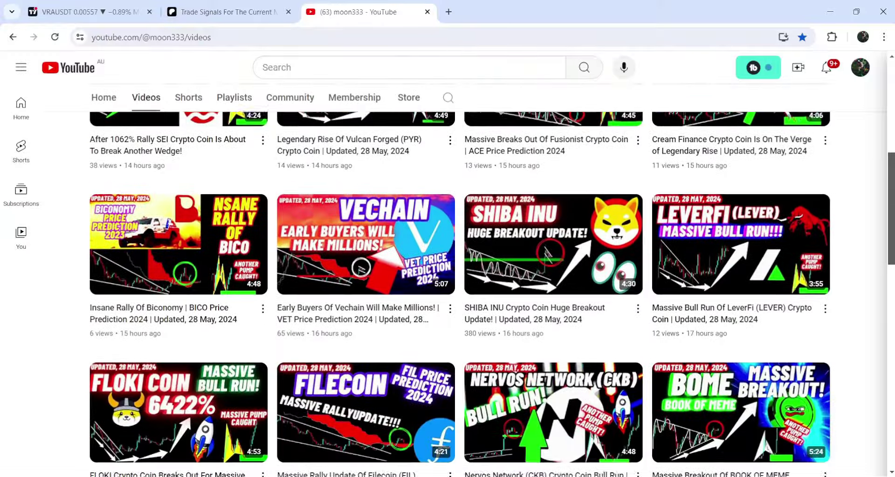
{"action": "scroll", "coordinate": [466, 280], "scroll_direction": "down", "scroll_amount": 4}
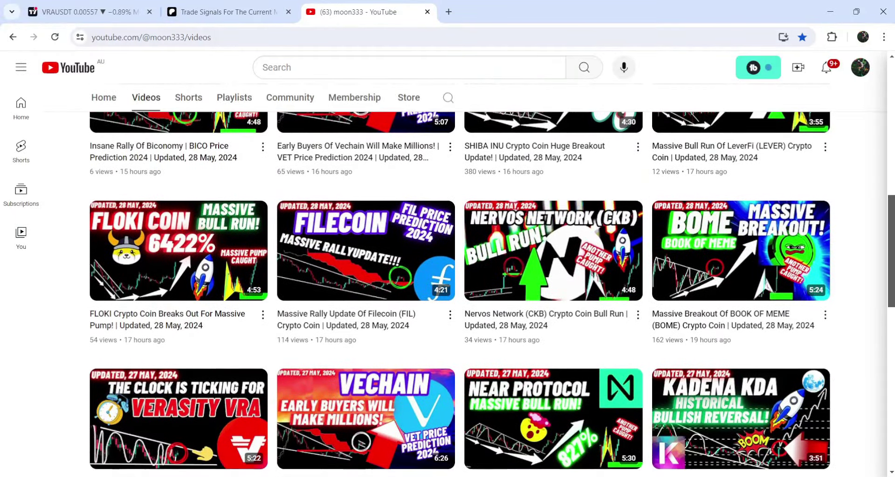
{"action": "scroll", "coordinate": [466, 279], "scroll_direction": "down", "scroll_amount": 2}
{"action": "scroll", "coordinate": [466, 280], "scroll_direction": "down", "scroll_amount": 1}
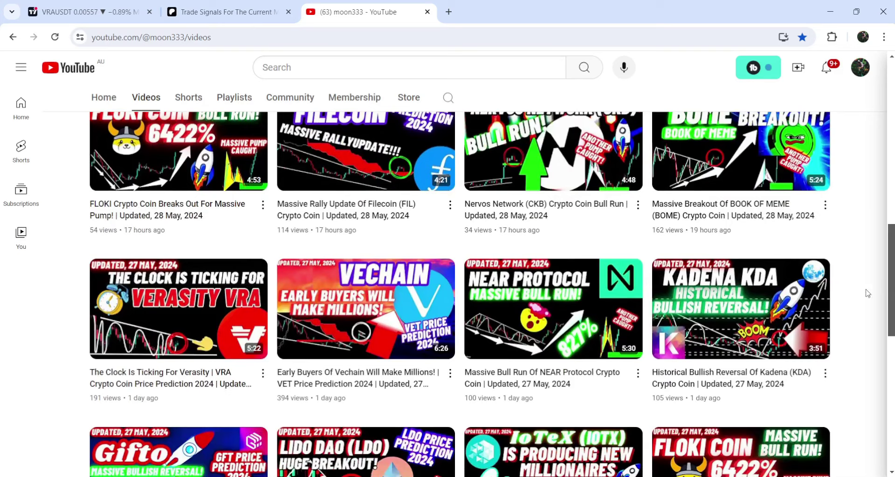
- Bring up the Verasity/Tether daily chart and pan back to the late-2023 falling channel
{"action": "left_click", "coordinate": [84, 11]}
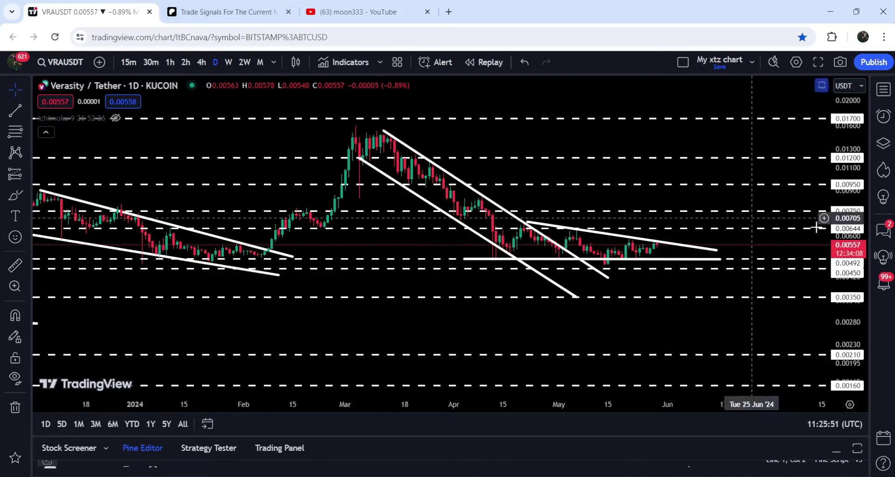
{"action": "left_click_drag", "start_coordinate": [861, 265], "coordinate": [861, 256]}
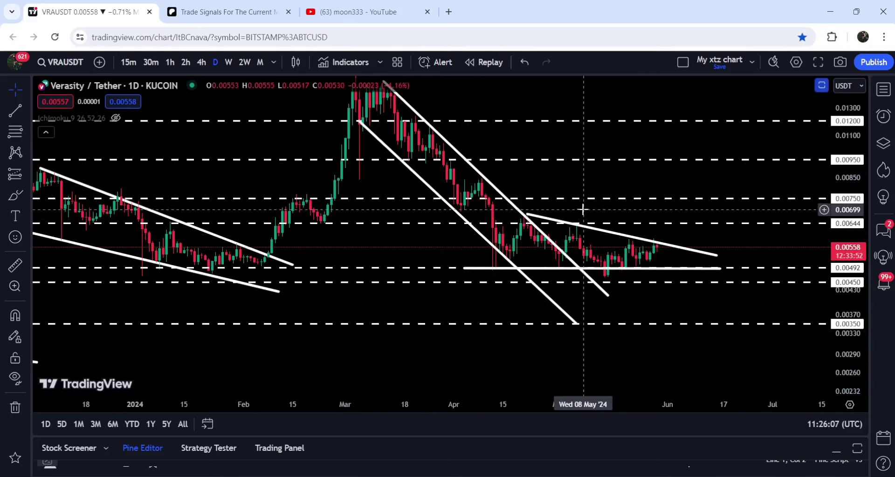
{"action": "left_click_drag", "start_coordinate": [601, 210], "coordinate": [676, 213]}
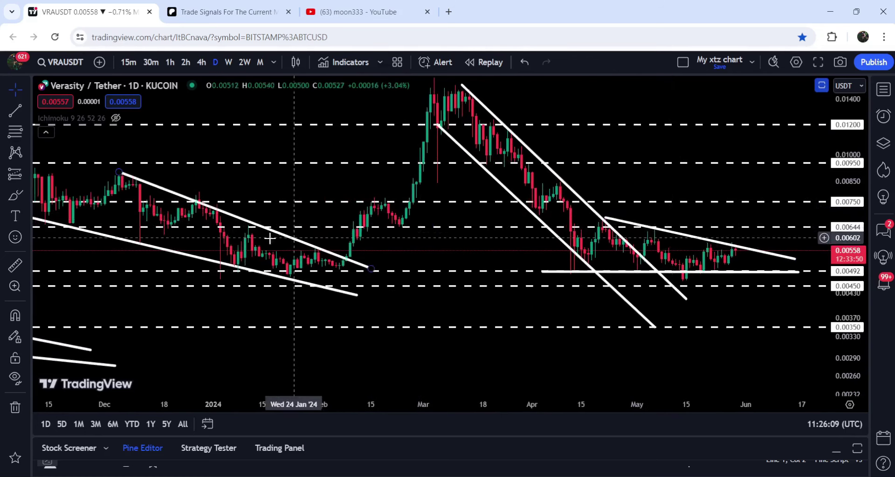
{"action": "left_click_drag", "start_coordinate": [269, 215], "coordinate": [508, 213]}
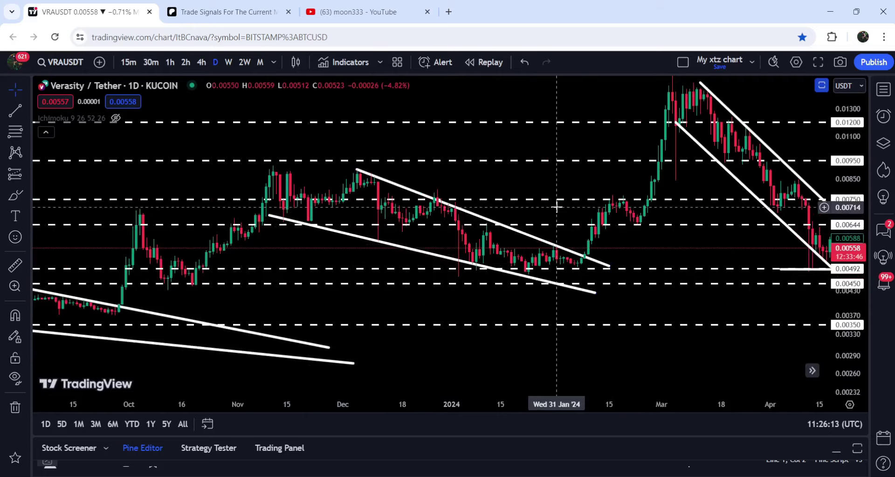
- Recentre on the recent candles, compress the price scale, and switch to the weekly timeframe
{"action": "left_click_drag", "start_coordinate": [554, 203], "coordinate": [251, 220]}
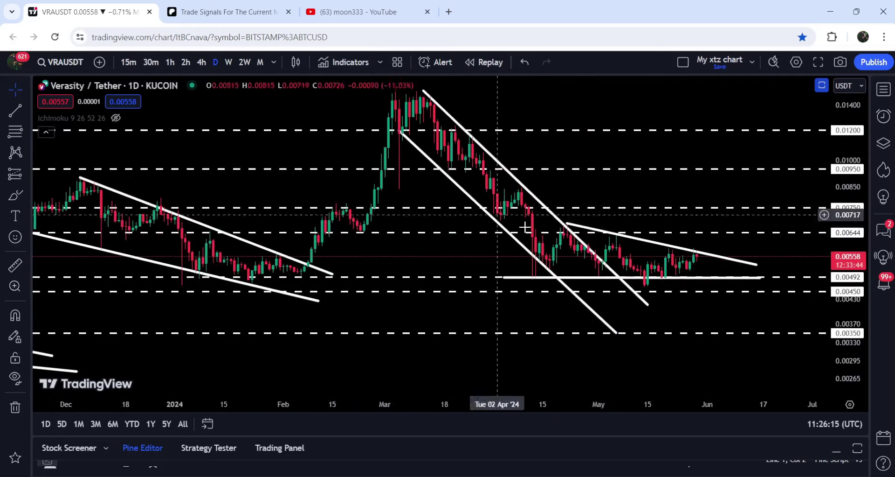
{"action": "left_click_drag", "start_coordinate": [467, 179], "coordinate": [413, 174]}
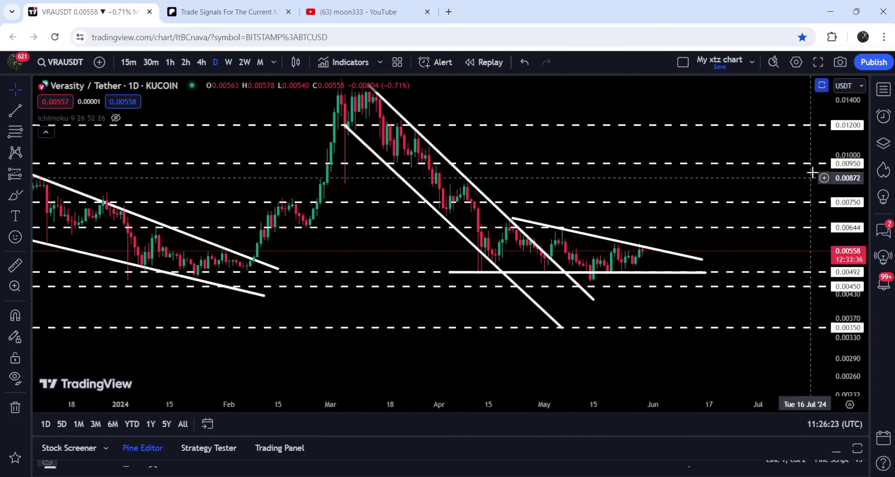
{"action": "left_click_drag", "start_coordinate": [835, 224], "coordinate": [787, 286]}
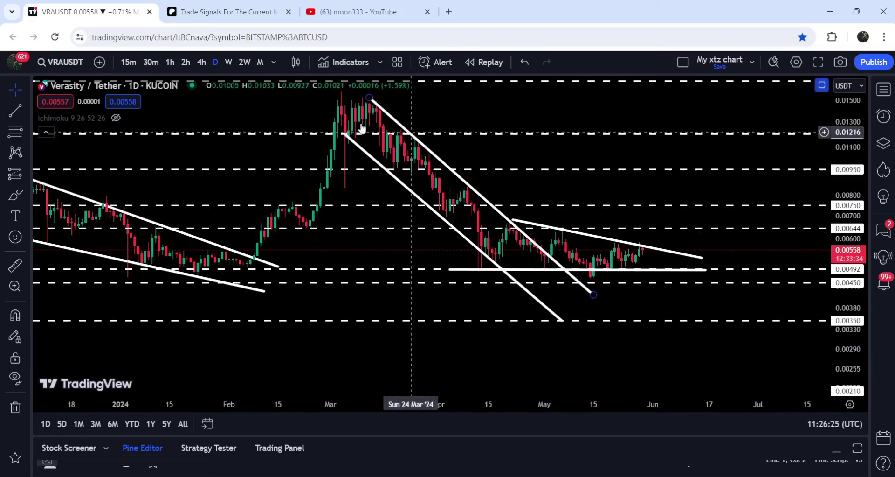
{"action": "left_click", "coordinate": [228, 63]}
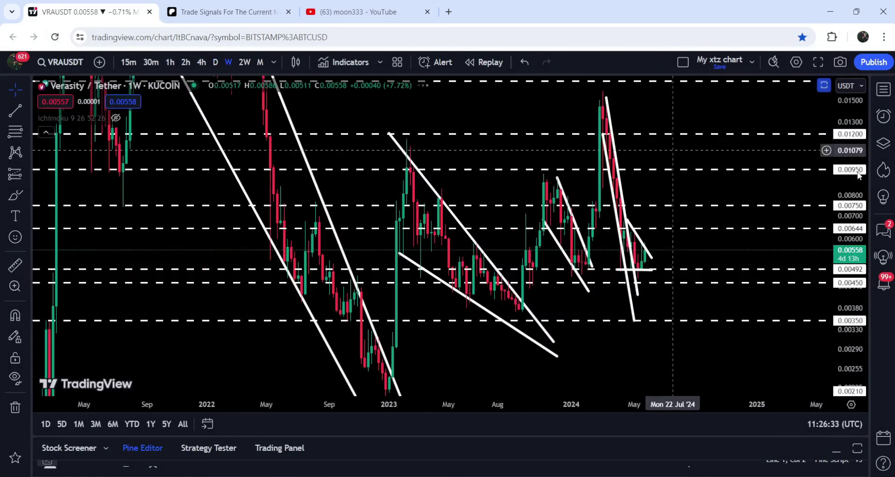
- Reveal the Ichimoku cloud on the weekly chart, fit its price range, then return to YouTube
{"action": "scroll", "coordinate": [847, 226], "scroll_direction": "down", "scroll_amount": 5}
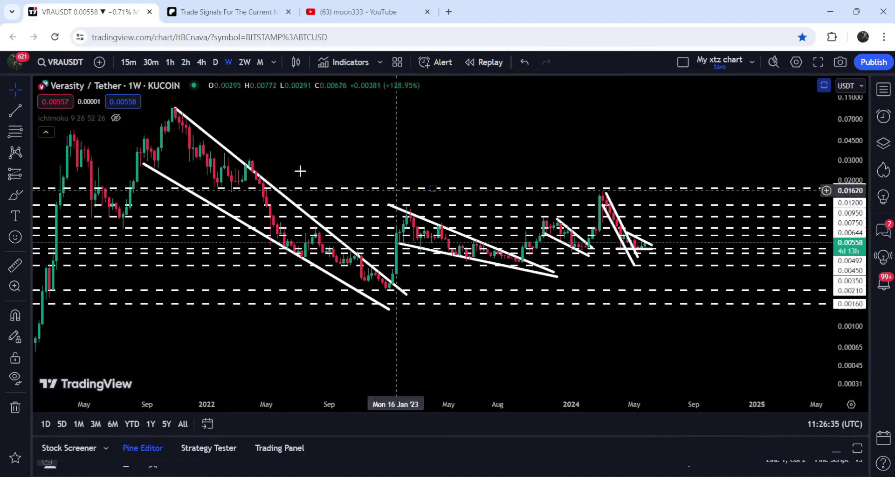
{"action": "left_click", "coordinate": [116, 117]}
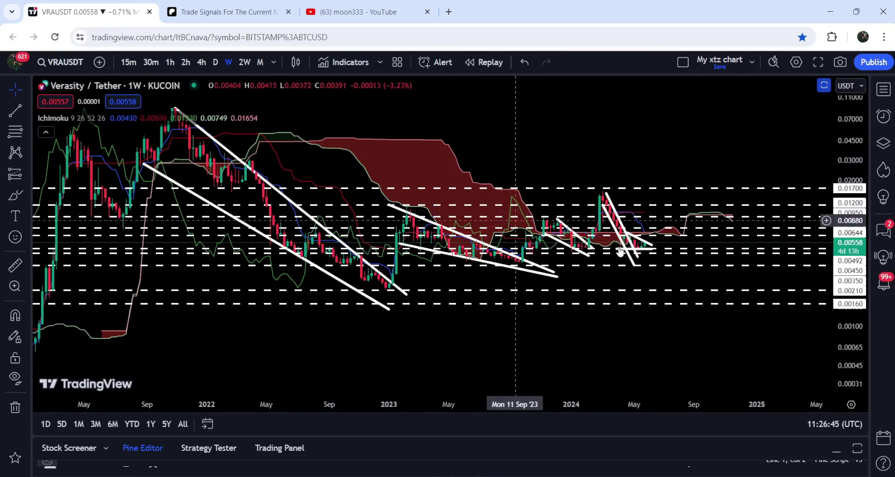
{"action": "left_click_drag", "start_coordinate": [860, 358], "coordinate": [858, 304]}
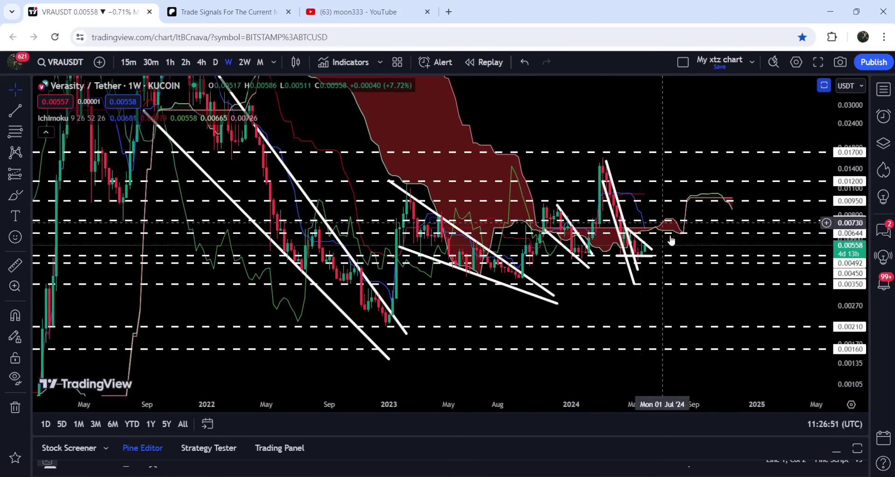
{"action": "left_click_drag", "start_coordinate": [847, 120], "coordinate": [847, 154]}
{"action": "left_click_drag", "start_coordinate": [580, 124], "coordinate": [595, 167]}
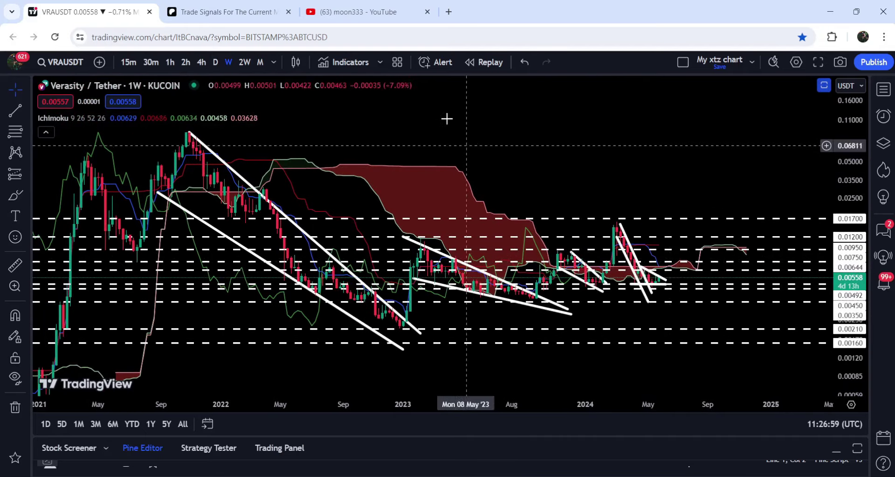
{"action": "left_click", "coordinate": [355, 12]}
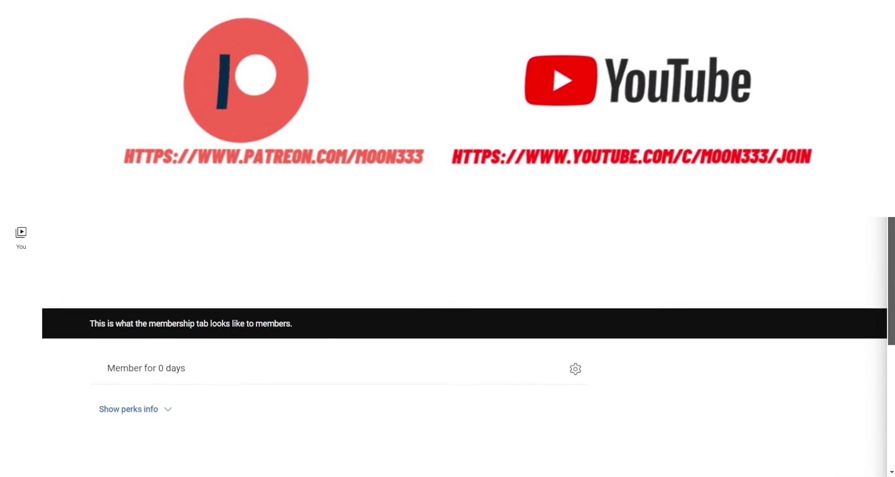
- Scroll through the members-only posts, then go to the May 2024 Patreon trade signals report
{"action": "scroll", "coordinate": [447, 326], "scroll_direction": "down", "scroll_amount": 6}
{"action": "scroll", "coordinate": [447, 326], "scroll_direction": "down", "scroll_amount": 14}
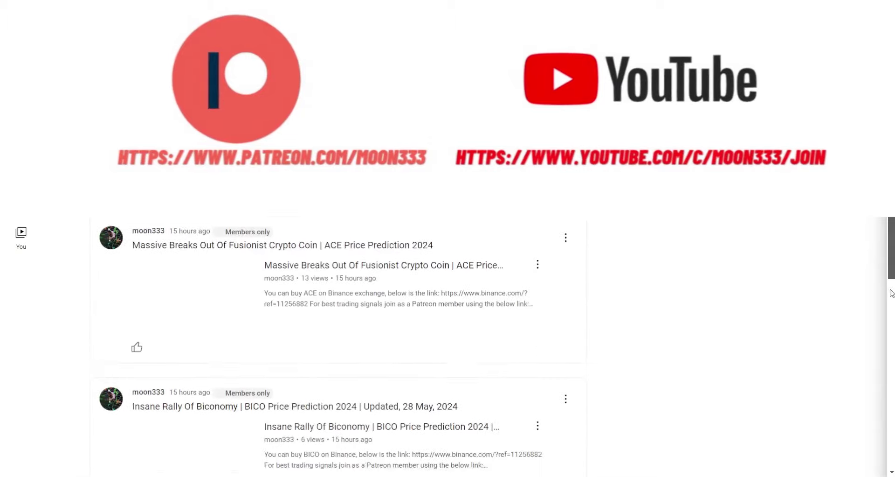
{"action": "scroll", "coordinate": [886, 388], "scroll_direction": "down", "scroll_amount": 15}
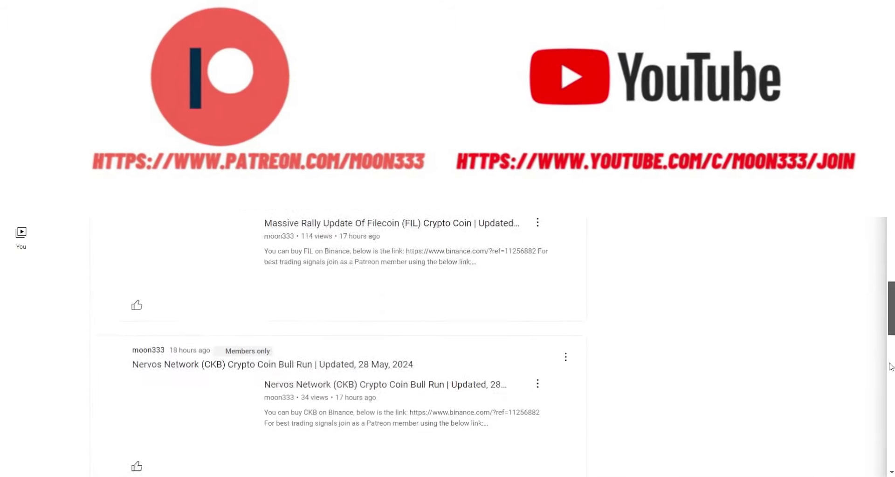
{"action": "scroll", "coordinate": [861, 324], "scroll_direction": "down", "scroll_amount": 10}
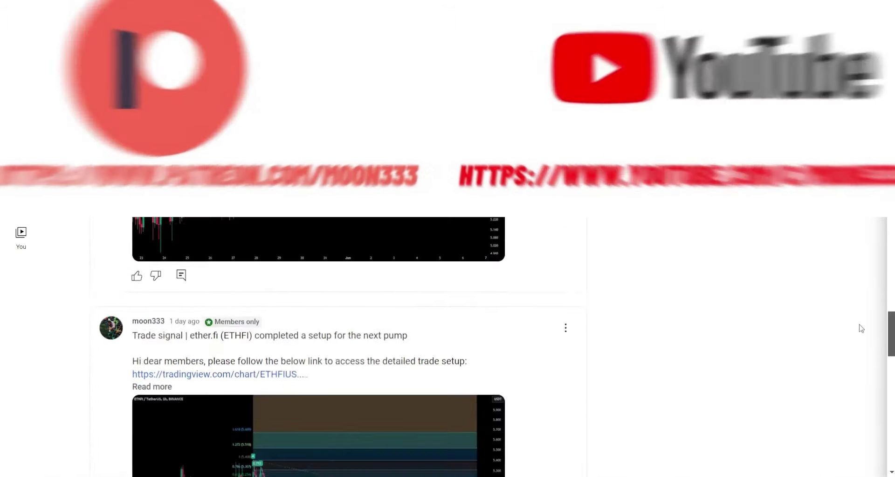
{"action": "scroll", "coordinate": [317, 294], "scroll_direction": "down", "scroll_amount": 12}
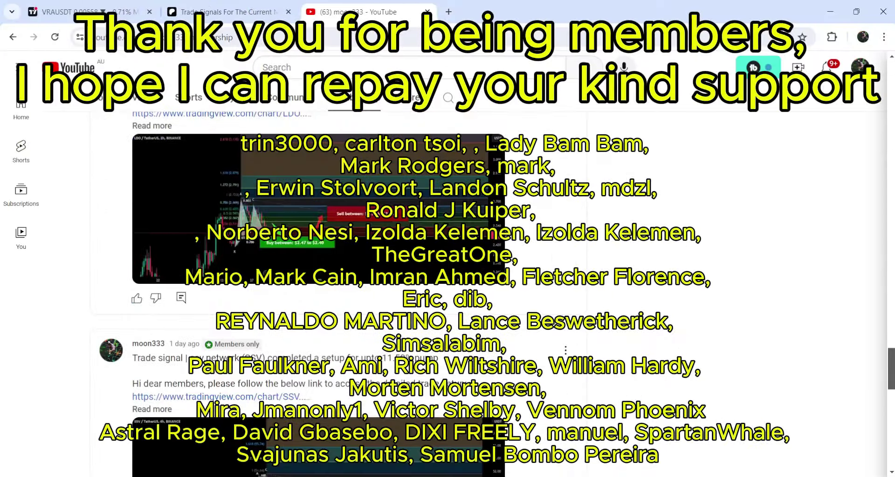
{"action": "scroll", "coordinate": [336, 280], "scroll_direction": "down", "scroll_amount": 10}
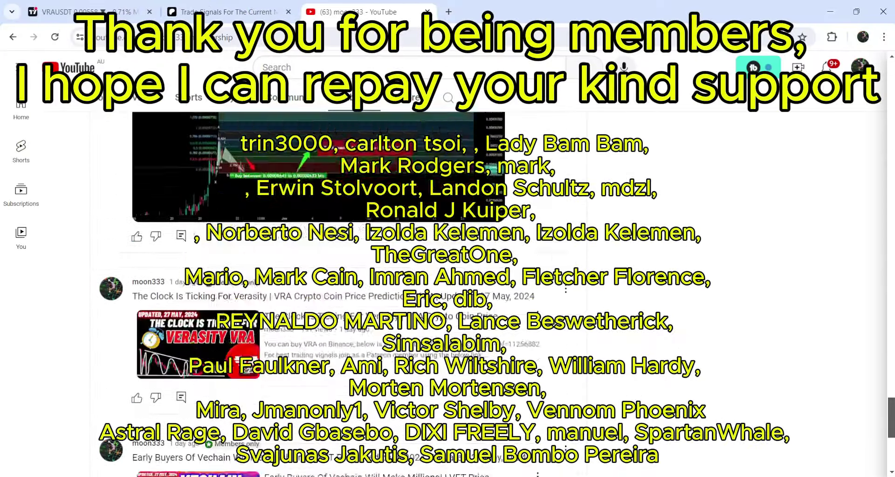
{"action": "scroll", "coordinate": [877, 432], "scroll_direction": "down", "scroll_amount": 5}
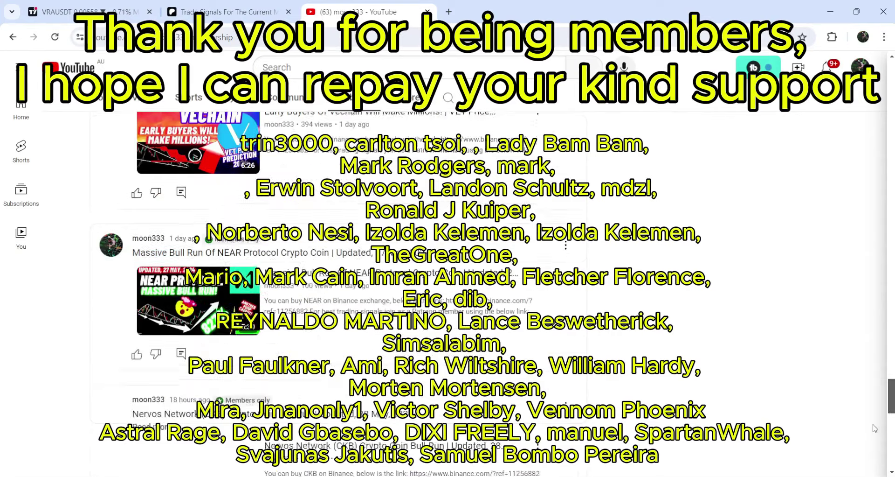
{"action": "scroll", "coordinate": [866, 406], "scroll_direction": "down", "scroll_amount": 10}
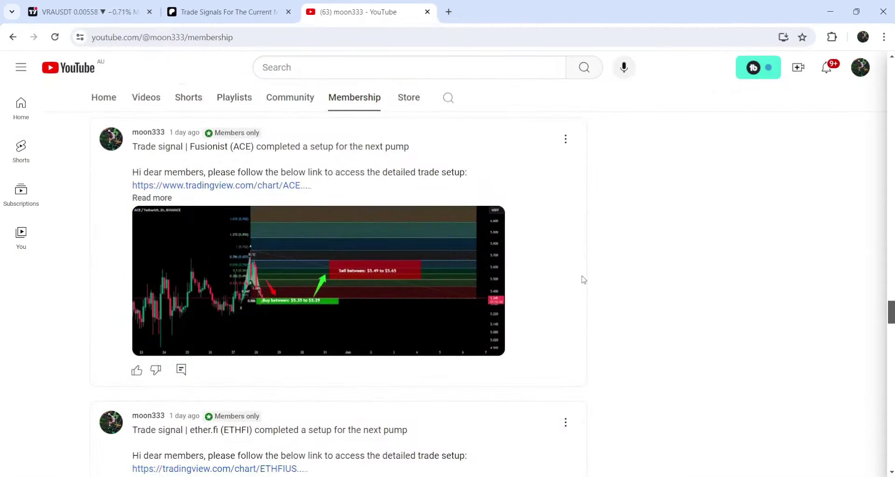
{"action": "left_click", "coordinate": [248, 10]}
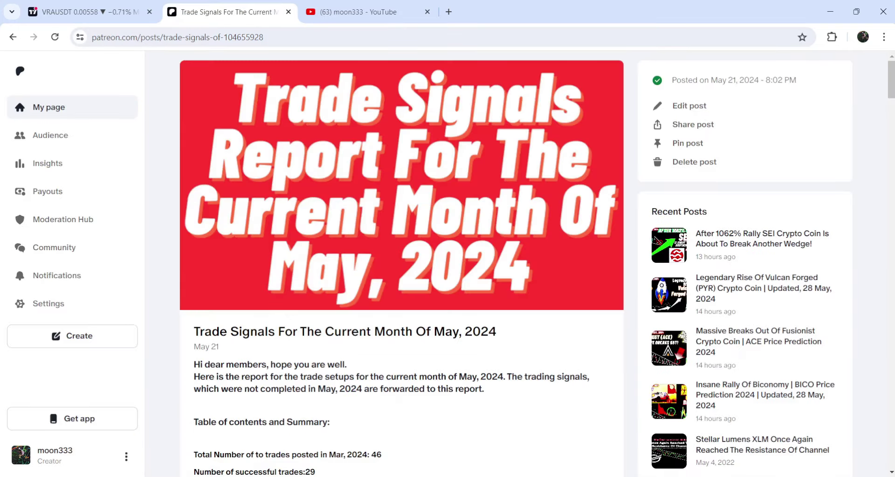
- Scroll down the May 2024 report and open the BIFI trade idea on TradingView
{"action": "left_click_drag", "start_coordinate": [893, 77], "coordinate": [892, 255]}
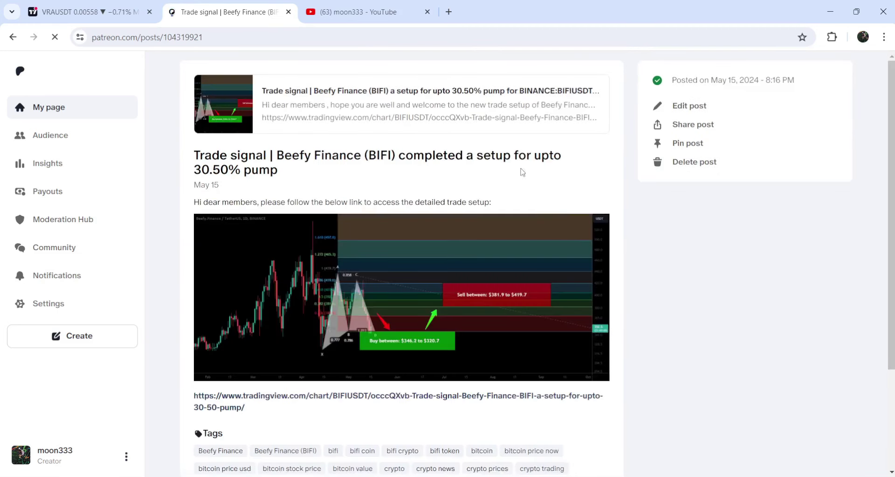
{"action": "left_click", "coordinate": [497, 132]}
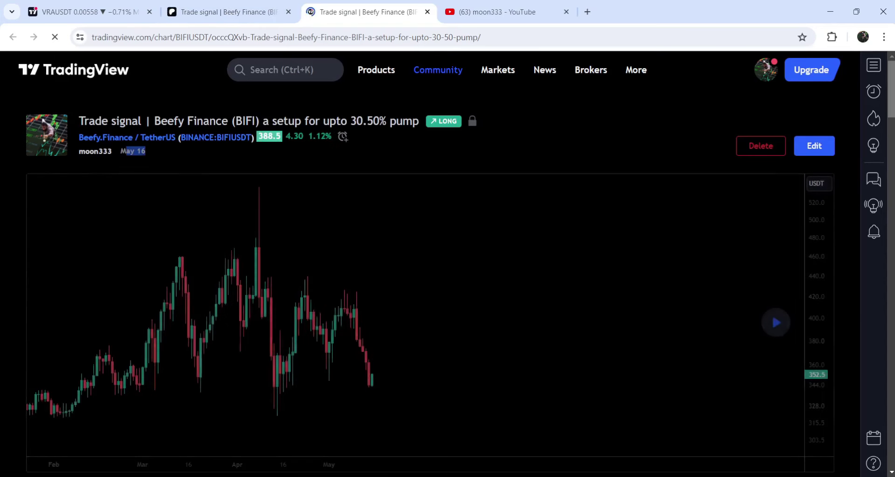
- Read through the BIFI idea's description and price targets
{"action": "scroll", "coordinate": [836, 153], "scroll_direction": "down", "scroll_amount": 15}
{"action": "scroll", "coordinate": [337, 280], "scroll_direction": "down", "scroll_amount": 3}
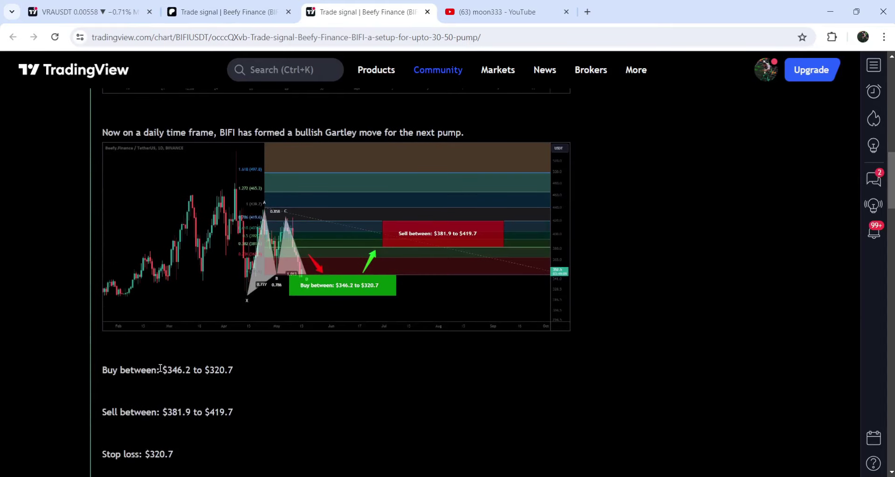
{"action": "left_click_drag", "start_coordinate": [172, 411], "coordinate": [319, 410]}
{"action": "scroll", "coordinate": [309, 348], "scroll_direction": "down", "scroll_amount": 3}
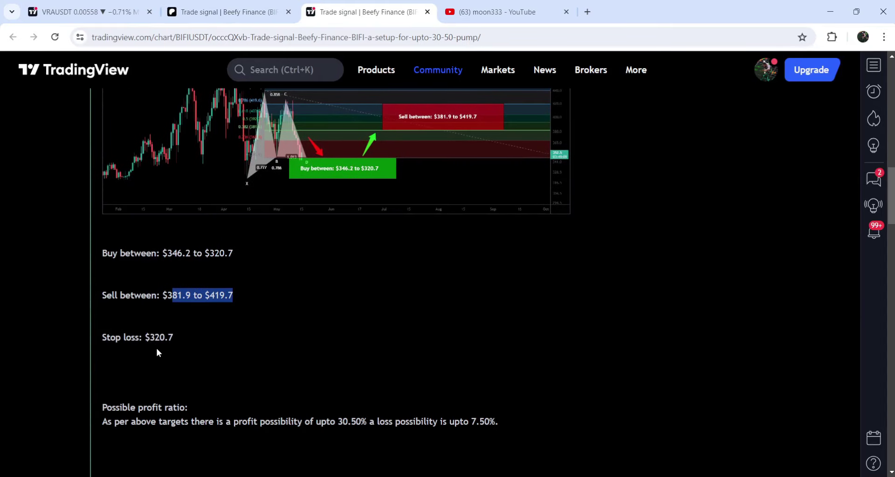
{"action": "left_click_drag", "start_coordinate": [892, 196], "coordinate": [892, 147]}
- Load the newer bars onto the BIFI chart and return to the Verasity chart
{"action": "scroll", "coordinate": [851, 142], "scroll_direction": "up", "scroll_amount": 8}
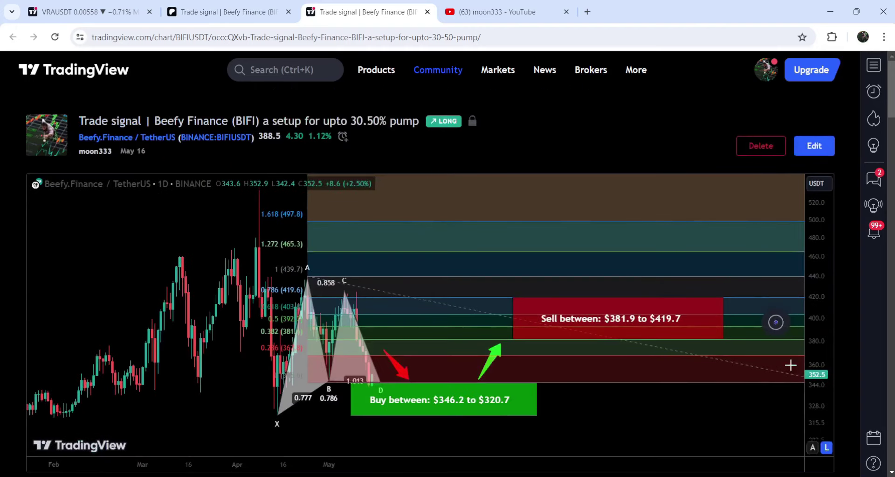
{"action": "left_click", "coordinate": [772, 316]}
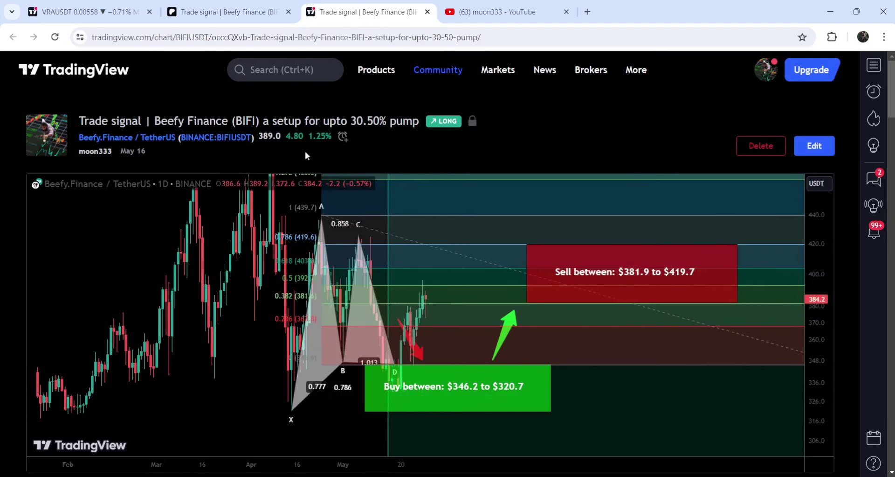
{"action": "left_click", "coordinate": [89, 12]}
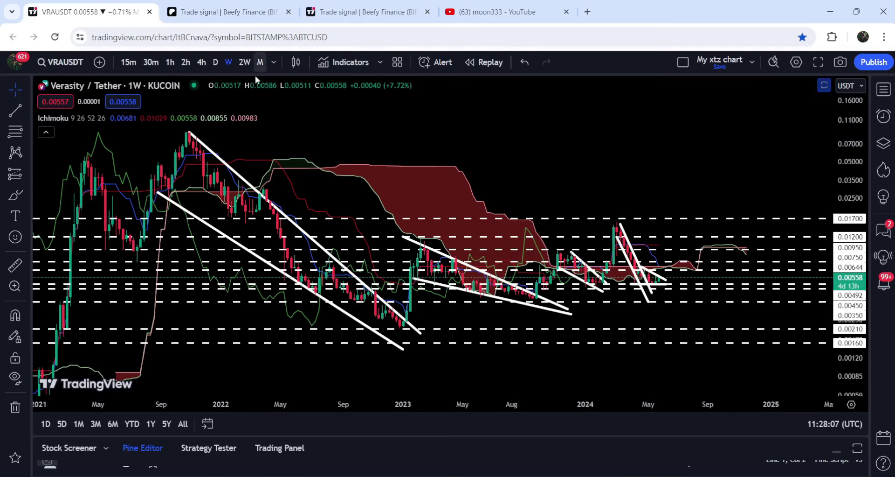
- Put the Verasity chart on the daily timeframe with a vertically stretched price scale
{"action": "left_click", "coordinate": [216, 62]}
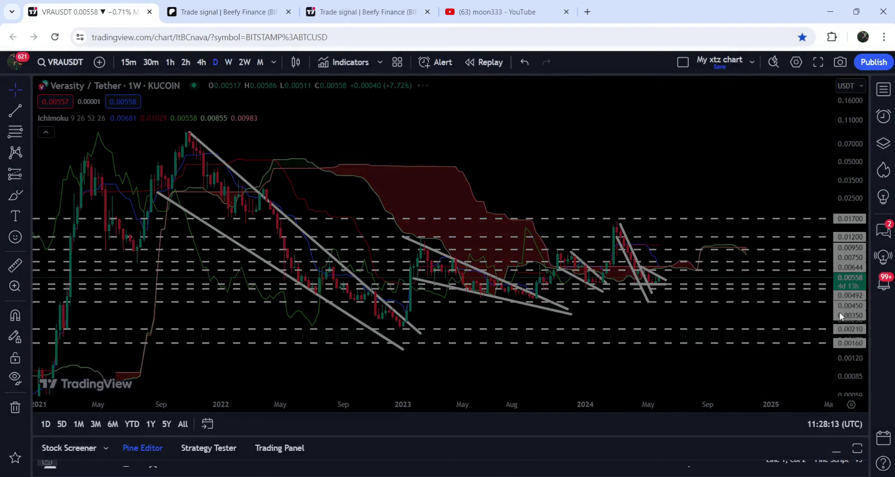
{"action": "left_click_drag", "start_coordinate": [845, 295], "coordinate": [365, 238]}
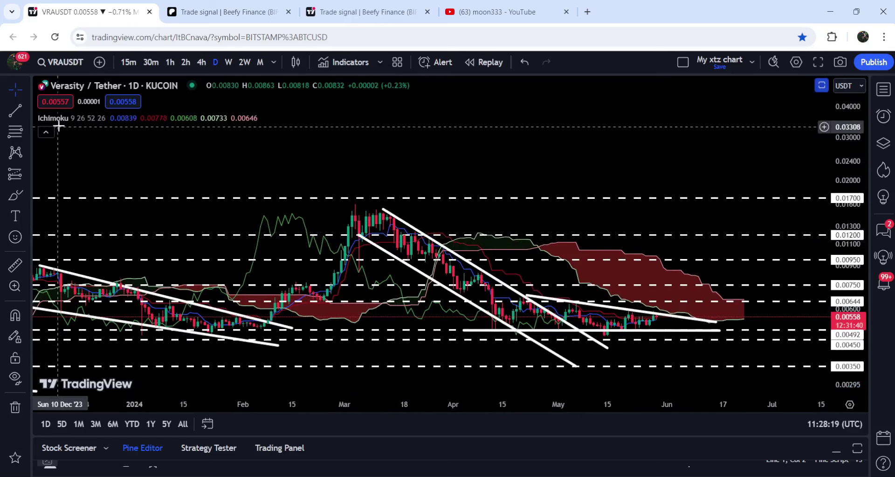
- Hide the Ichimoku indicator and pan from the Sep '23 range back to recent price action
{"action": "left_click", "coordinate": [115, 118]}
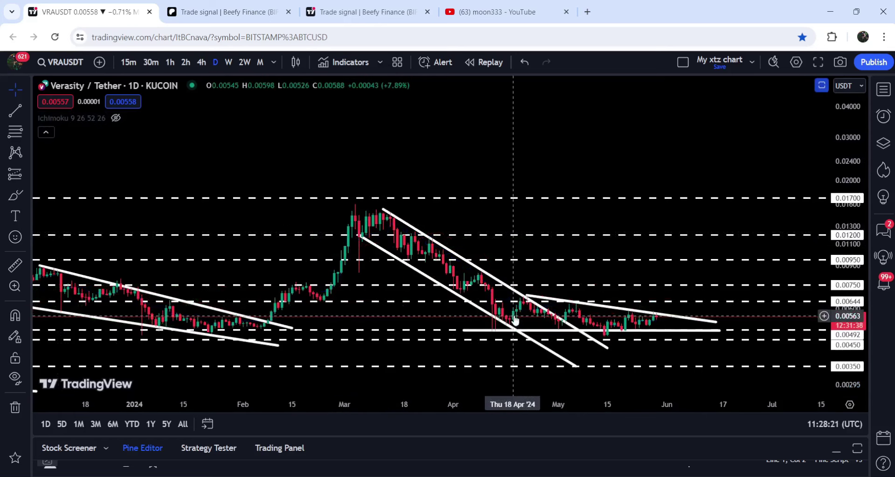
{"action": "left_click_drag", "start_coordinate": [580, 162], "coordinate": [518, 134]}
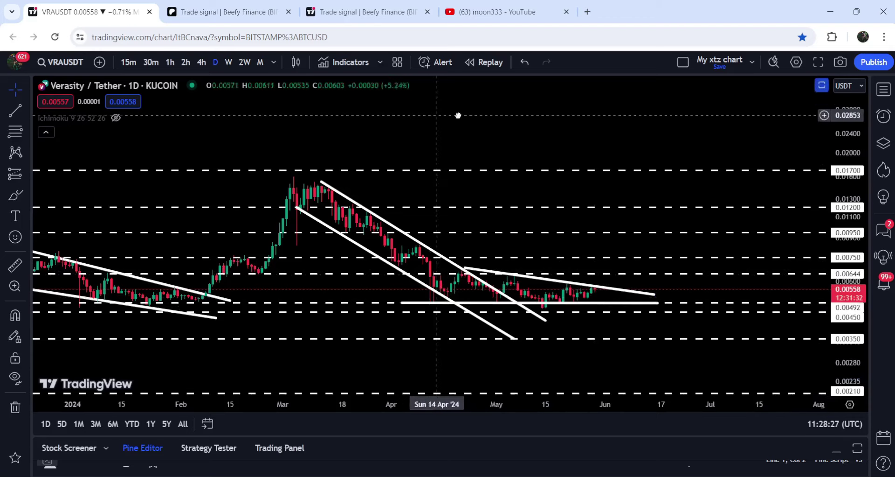
{"action": "left_click_drag", "start_coordinate": [436, 117], "coordinate": [720, 117]}
{"action": "left_click_drag", "start_coordinate": [280, 117], "coordinate": [516, 116]}
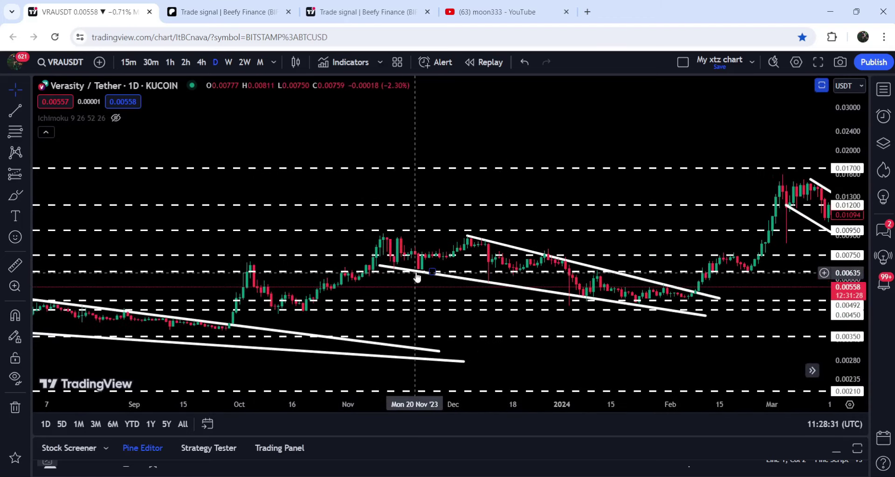
{"action": "left_click_drag", "start_coordinate": [546, 147], "coordinate": [315, 132]}
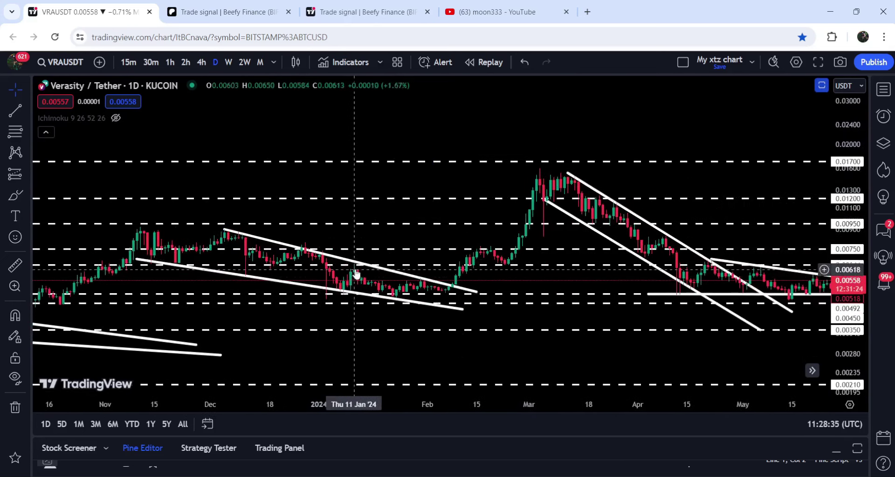
{"action": "left_click_drag", "start_coordinate": [593, 266], "coordinate": [386, 254]}
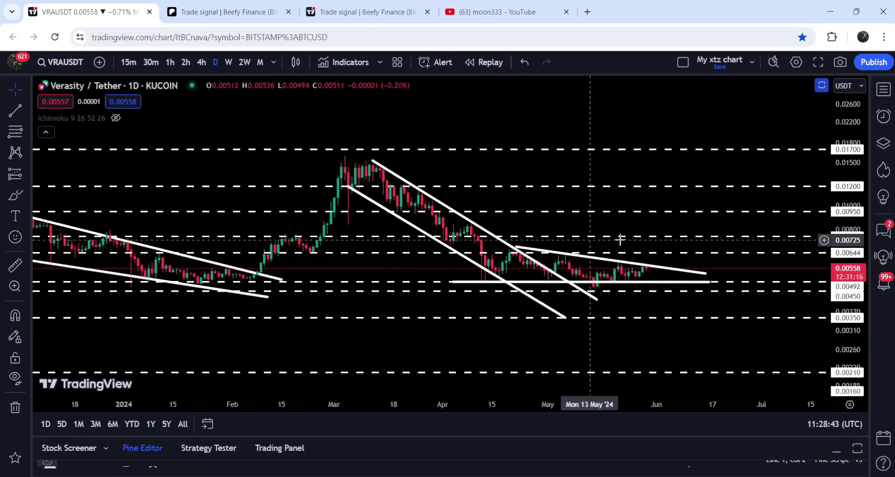
- Inspect the descending trendline and 0.00492 support while stretching the price scale
{"action": "left_click", "coordinate": [534, 262]}
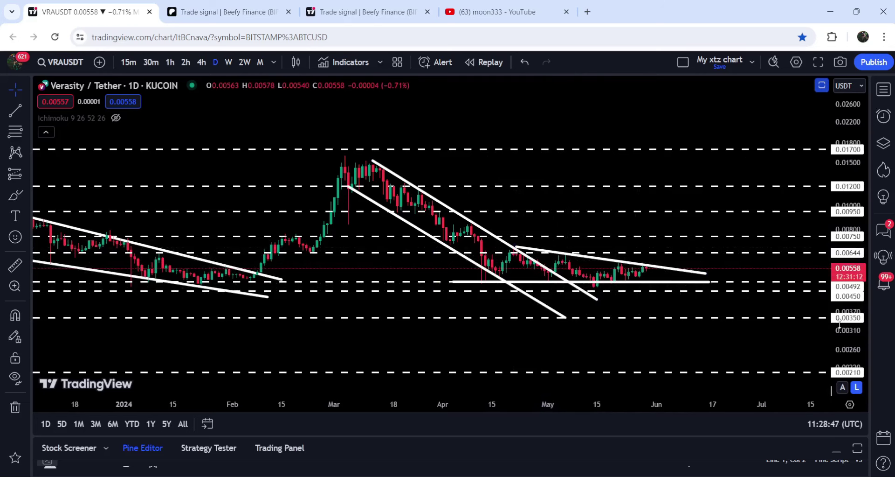
{"action": "left_click_drag", "start_coordinate": [839, 323], "coordinate": [839, 285]}
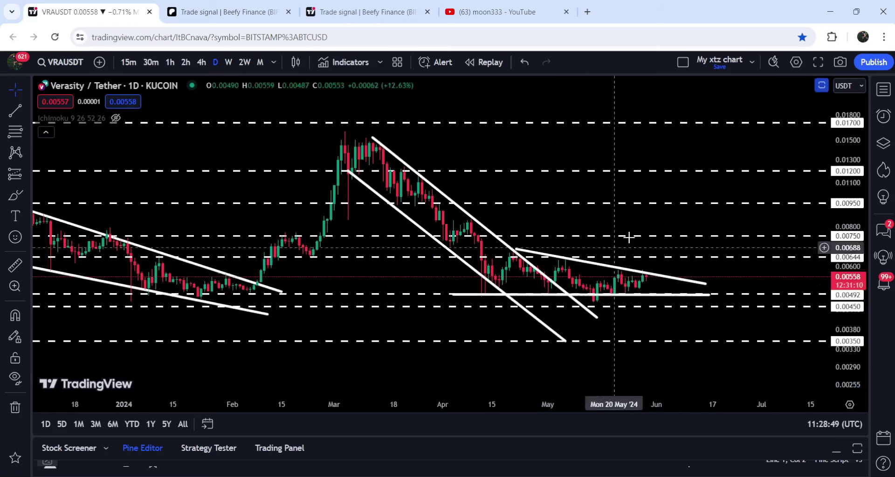
{"action": "left_click", "coordinate": [627, 293]}
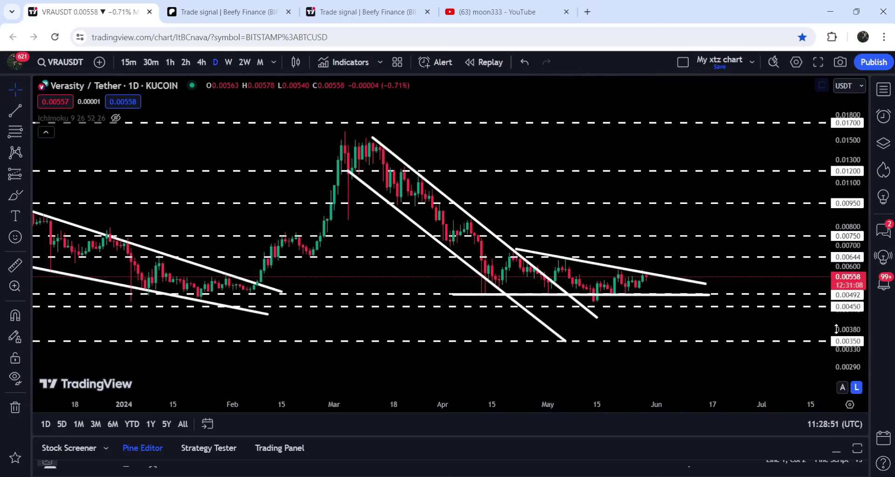
{"action": "left_click_drag", "start_coordinate": [839, 322], "coordinate": [840, 308]}
{"action": "left_click", "coordinate": [516, 253]}
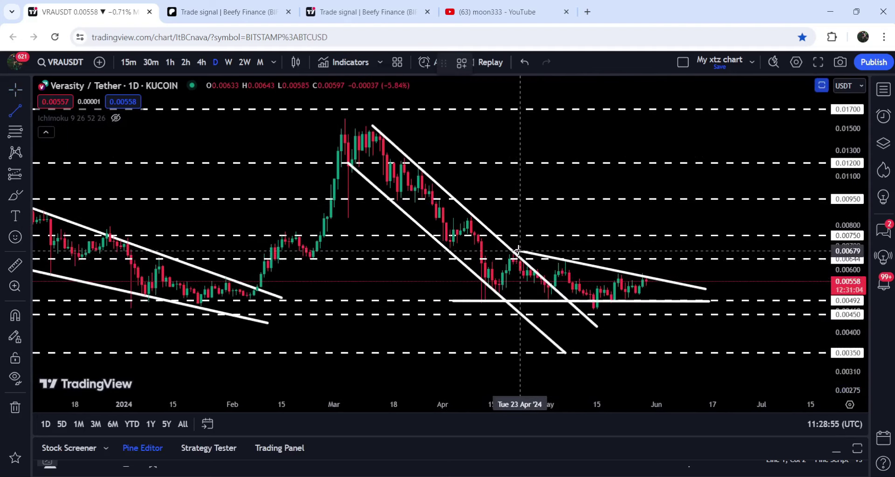
{"action": "mouse_move", "coordinate": [517, 250]}
{"action": "left_mouse_down"}
{"action": "mouse_move", "coordinate": [515, 300]}
{"action": "mouse_move", "coordinate": [555, 297]}
{"action": "mouse_move", "coordinate": [663, 329]}
{"action": "left_mouse_up"}
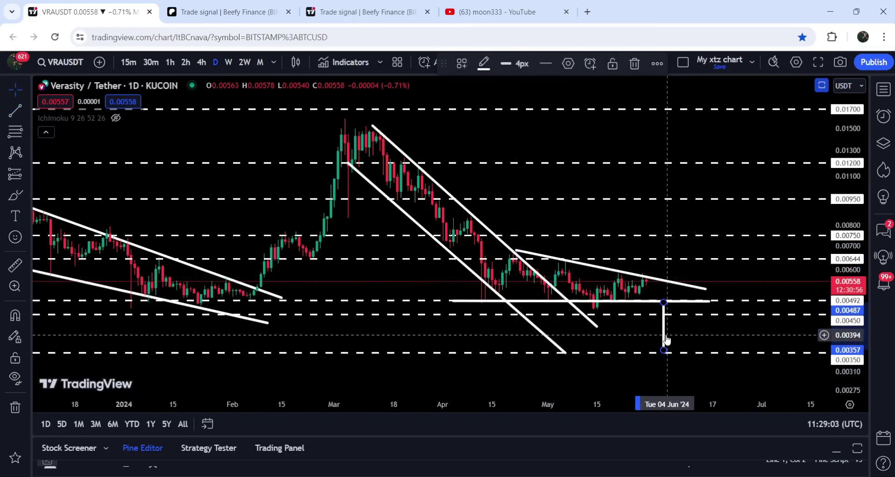
{"action": "mouse_move", "coordinate": [665, 338]}
{"action": "left_mouse_down"}
{"action": "mouse_move", "coordinate": [642, 247]}
{"action": "mouse_move", "coordinate": [647, 260]}
{"action": "left_mouse_up"}
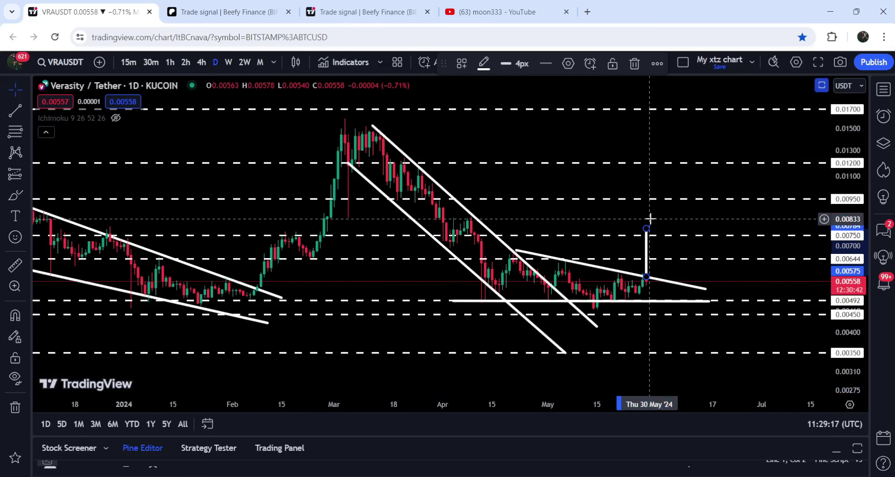
{"action": "key", "text": "Delete"}
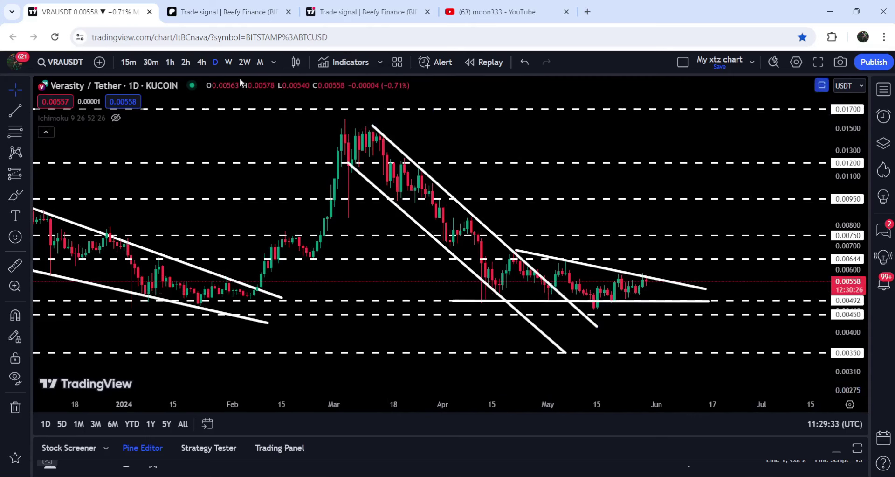
- Switch to weekly and compress the price scale to fit the full history with Ichimoku
{"action": "left_click", "coordinate": [228, 62]}
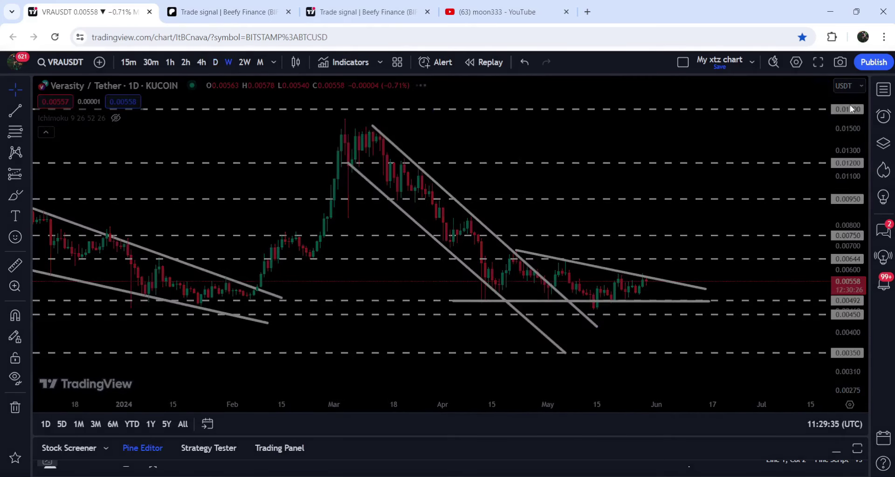
{"action": "left_click_drag", "start_coordinate": [851, 109], "coordinate": [829, 349]}
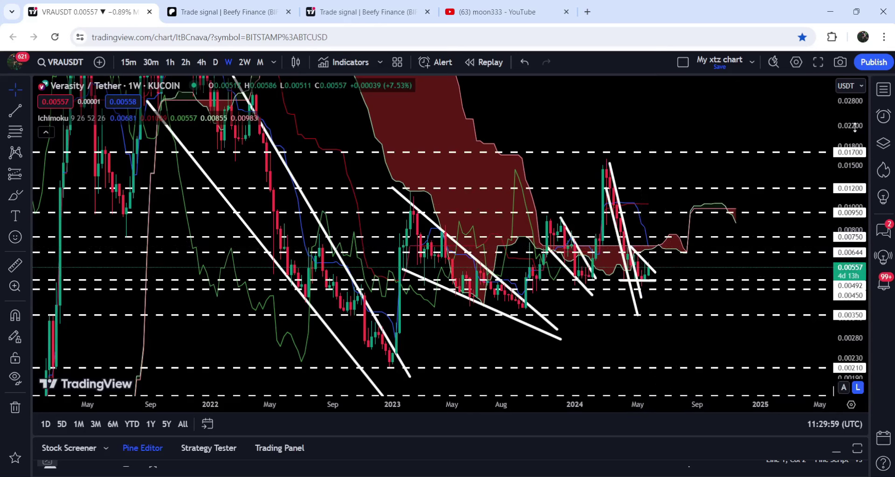
{"action": "left_click_drag", "start_coordinate": [855, 126], "coordinate": [594, 191]}
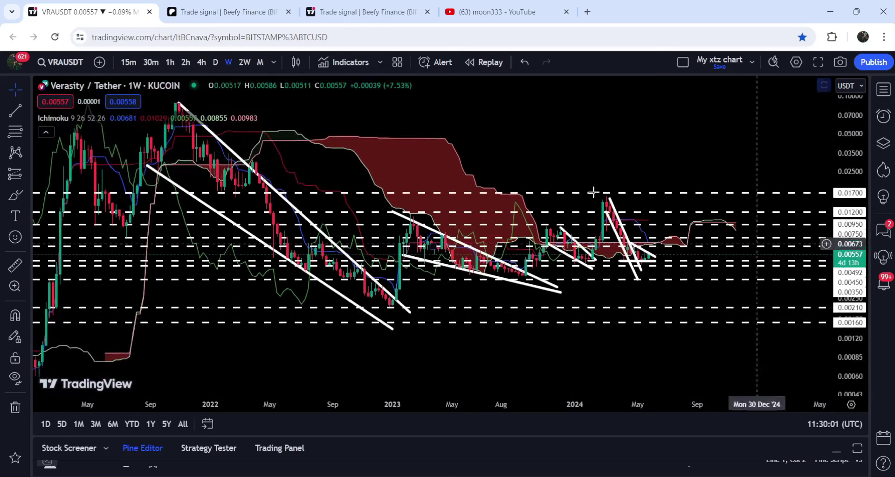
{"action": "left_click_drag", "start_coordinate": [542, 154], "coordinate": [605, 196]}
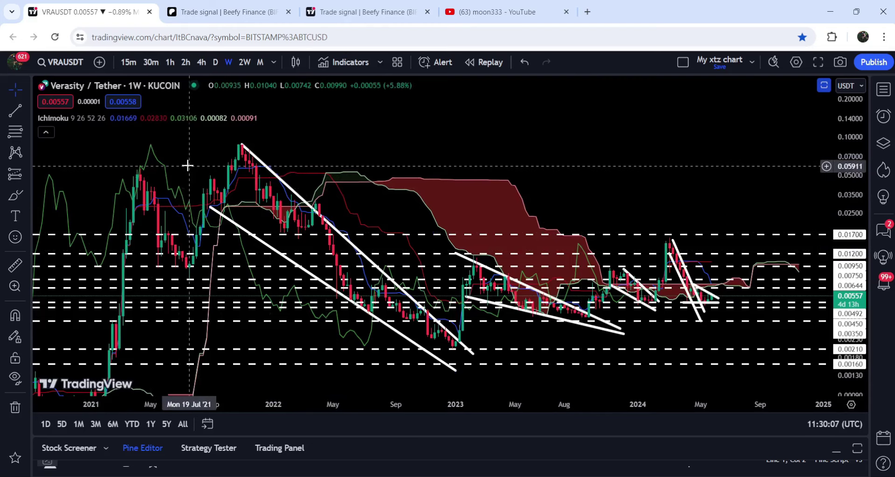
{"action": "left_click_drag", "start_coordinate": [186, 170], "coordinate": [159, 150]}
- Measure the 655.47% rise over 62 weekly bars from the Dec '22 low to the Mar '24 high
{"action": "left_click", "coordinate": [15, 265]}
{"action": "left_click", "coordinate": [15, 315]}
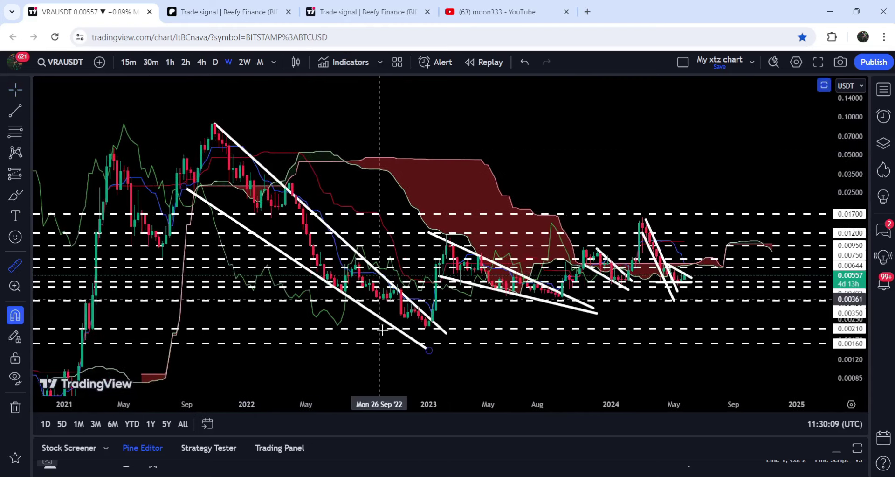
{"action": "left_click", "coordinate": [426, 328]}
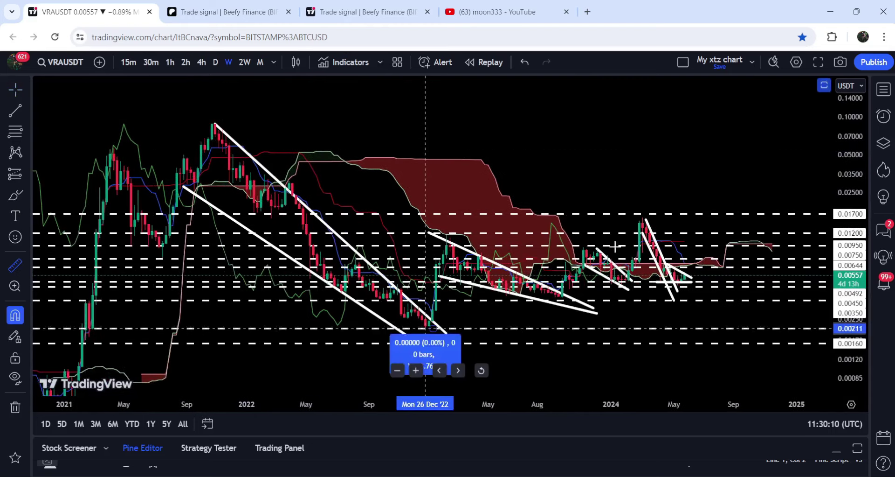
{"action": "left_click", "coordinate": [641, 210]}
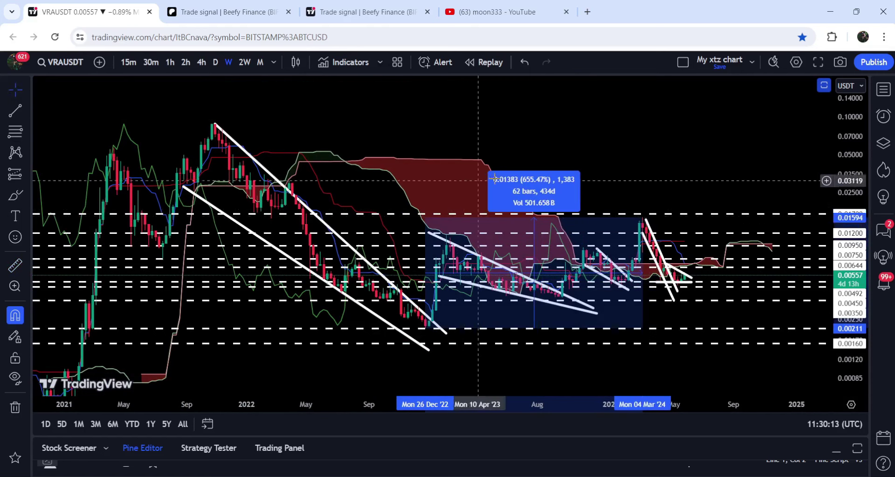
{"action": "left_click", "coordinate": [529, 186]}
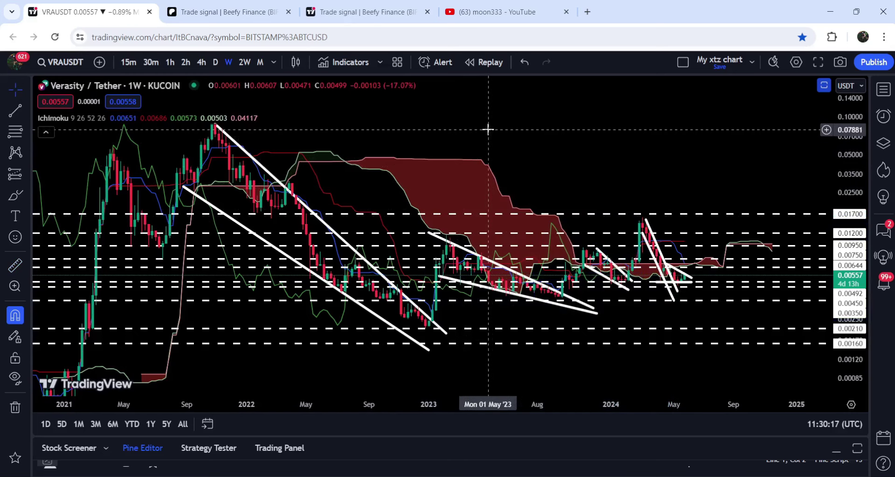
{"action": "scroll", "coordinate": [488, 128], "scroll_direction": "left", "scroll_amount": 2}
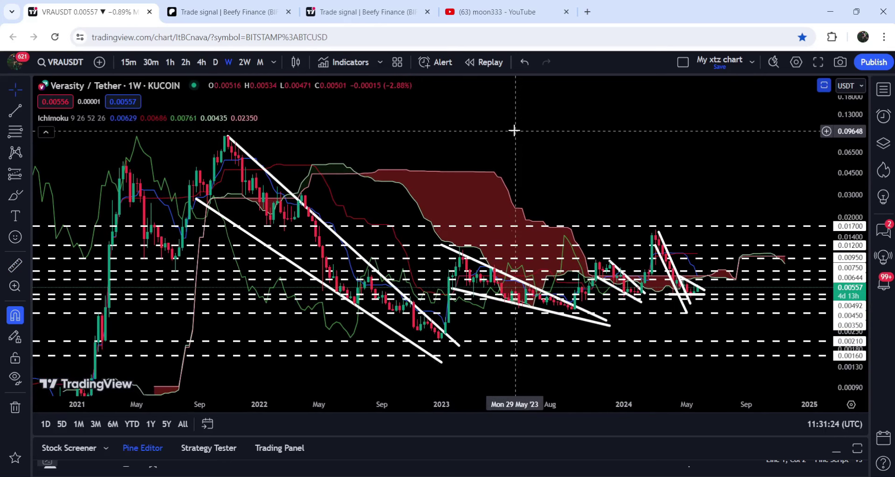
- Return to the YouTube Membership tab and scroll its members-only signal posts down to the Biconomy (BICO) setup
{"action": "left_click", "coordinate": [513, 13]}
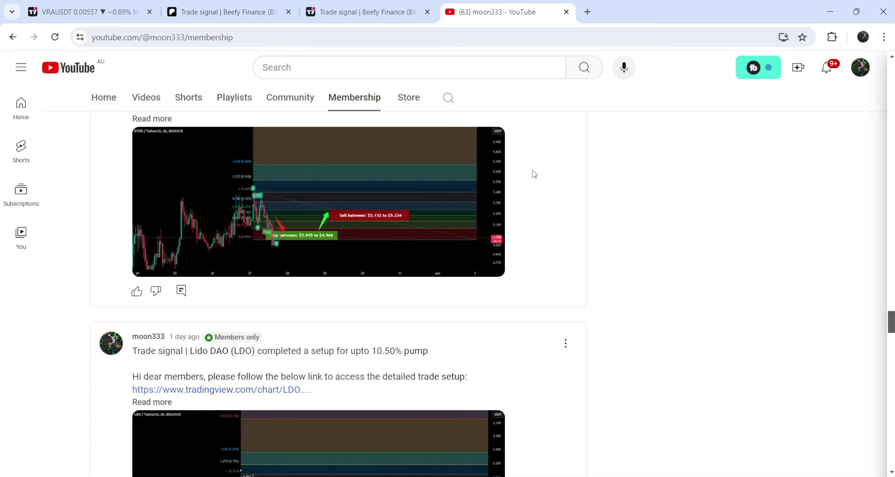
{"action": "scroll", "coordinate": [624, 178], "scroll_direction": "down", "scroll_amount": 5}
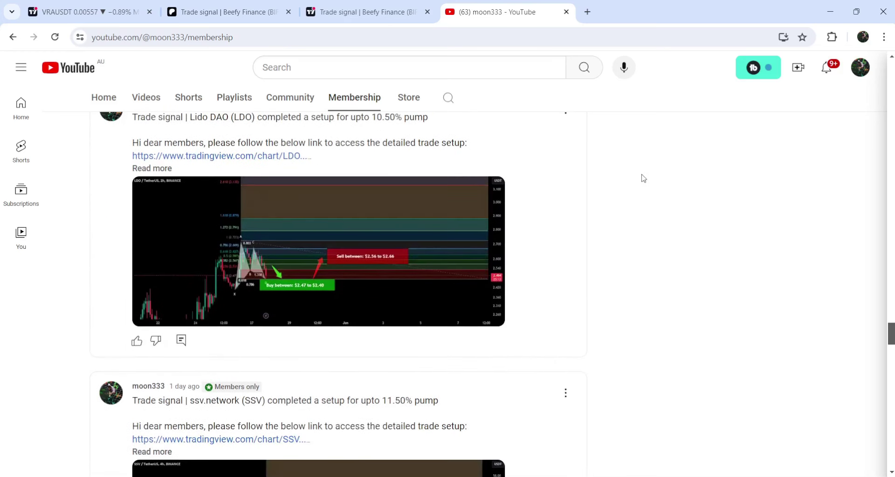
{"action": "scroll", "coordinate": [644, 178], "scroll_direction": "down", "scroll_amount": 3}
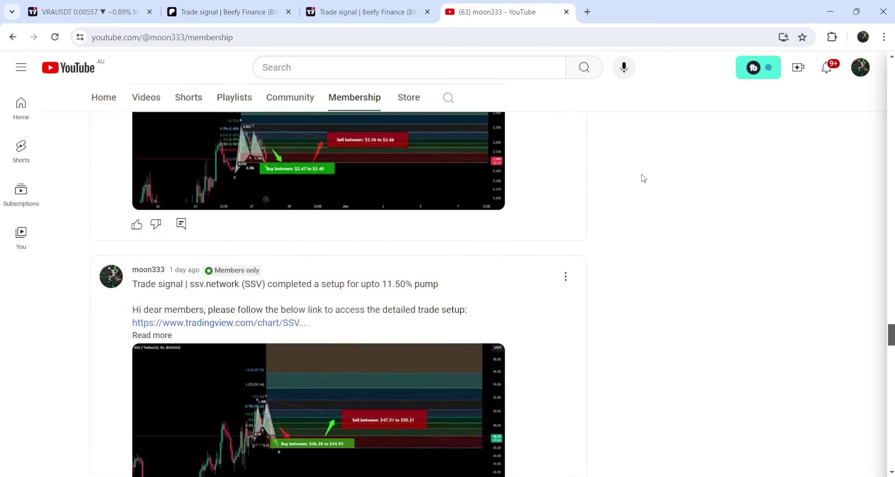
{"action": "scroll", "coordinate": [642, 177], "scroll_direction": "down", "scroll_amount": 7}
{"action": "scroll", "coordinate": [642, 177], "scroll_direction": "down", "scroll_amount": 1}
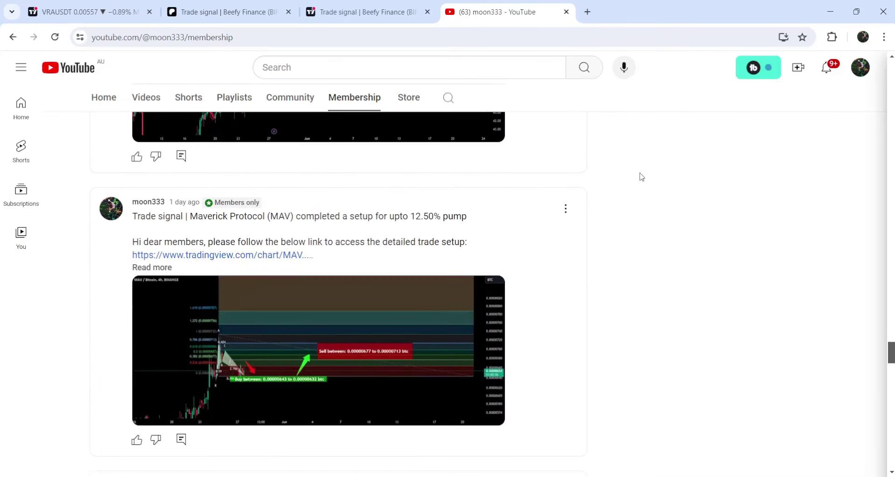
{"action": "scroll", "coordinate": [642, 177], "scroll_direction": "down", "scroll_amount": 13}
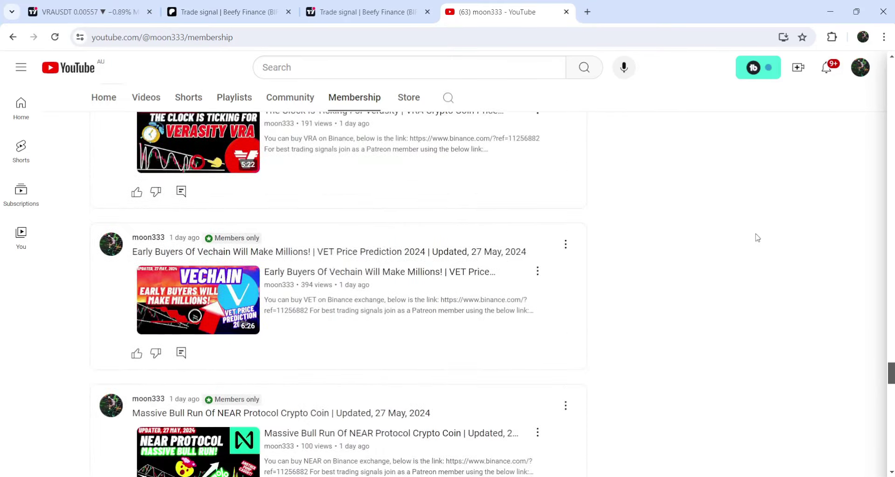
{"action": "scroll", "coordinate": [726, 221], "scroll_direction": "down", "scroll_amount": 18}
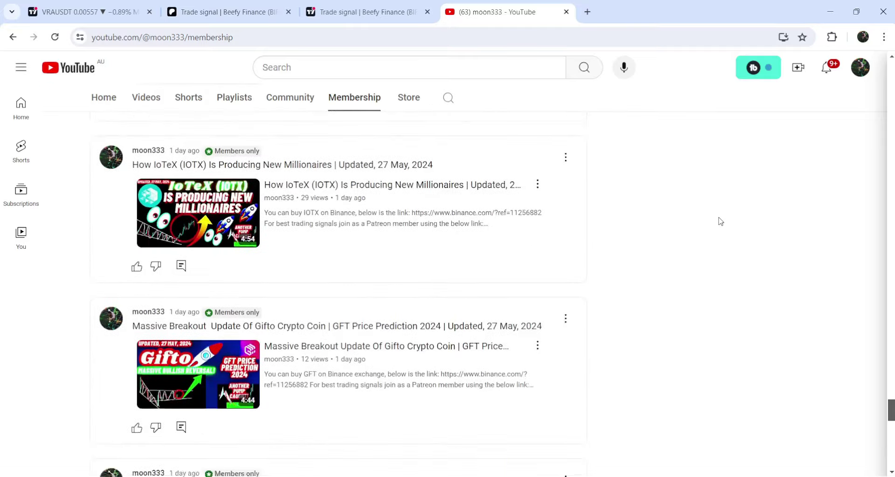
{"action": "scroll", "coordinate": [713, 217], "scroll_direction": "down", "scroll_amount": 18}
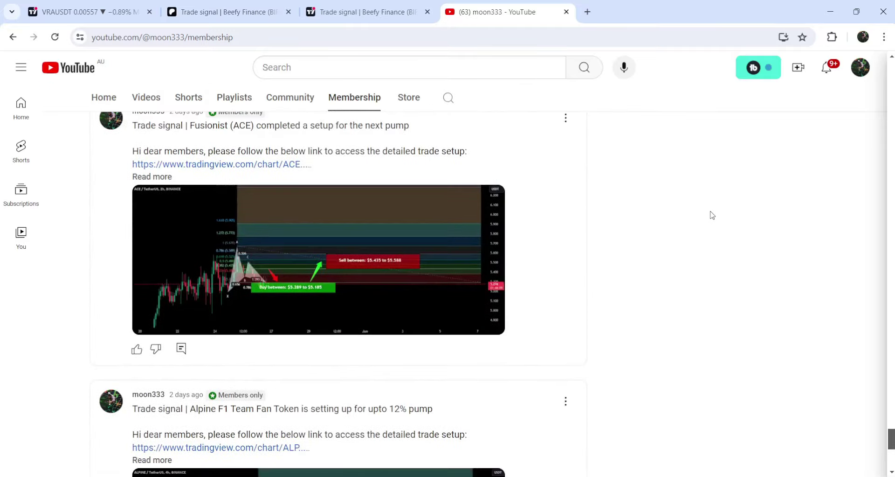
{"action": "scroll", "coordinate": [709, 214], "scroll_direction": "down", "scroll_amount": 7}
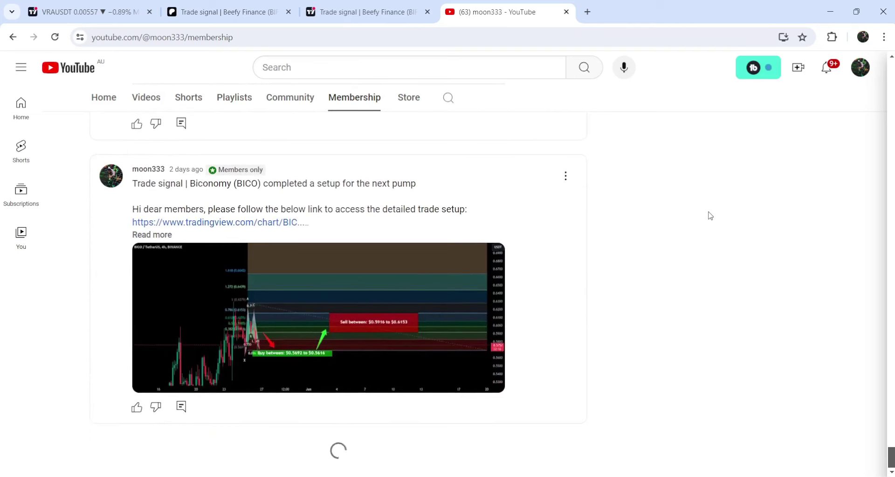